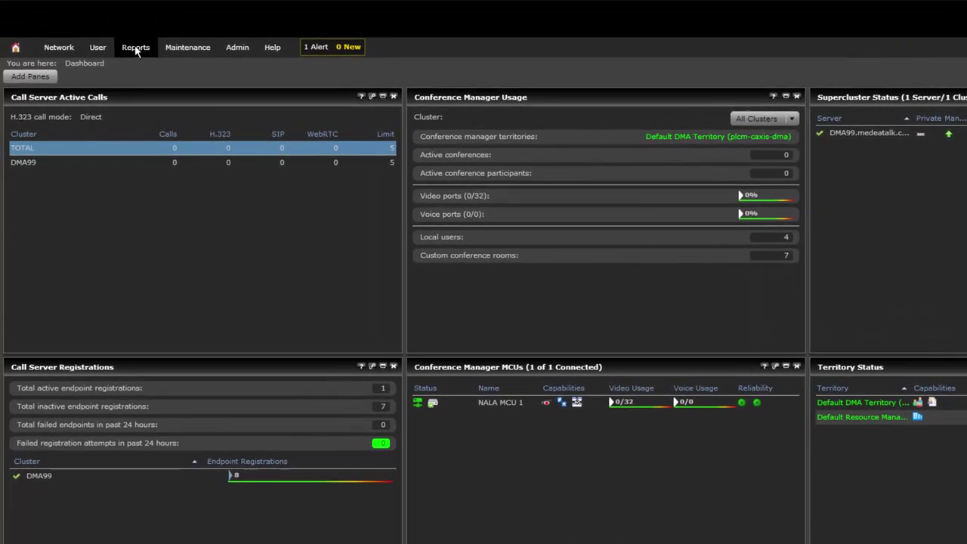
# Open the Reports menu in the DMA 7000 console.
pyautogui.click(109, 70)
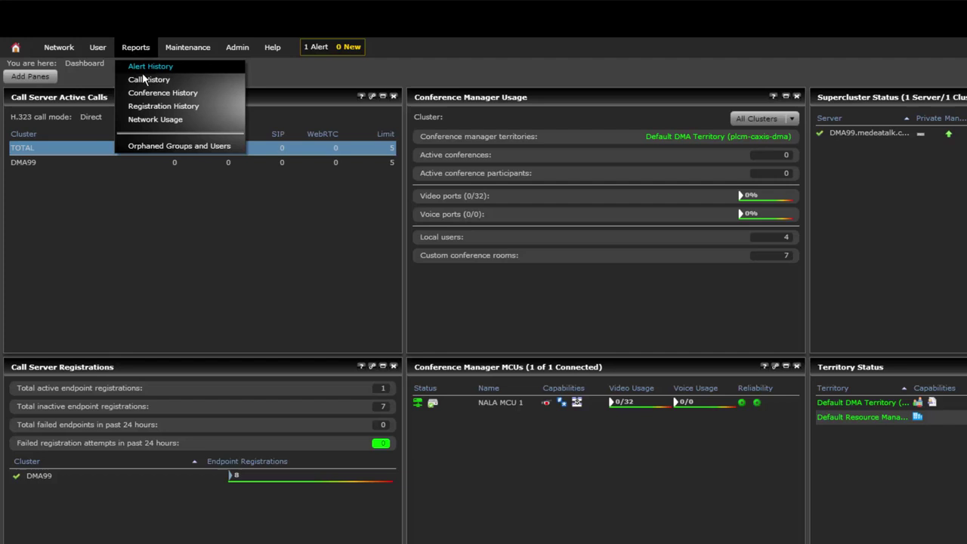
# From Call History, export CDR data starting 03/01/2016 and save it as cdrExport.zip.
pyautogui.click(147, 79)
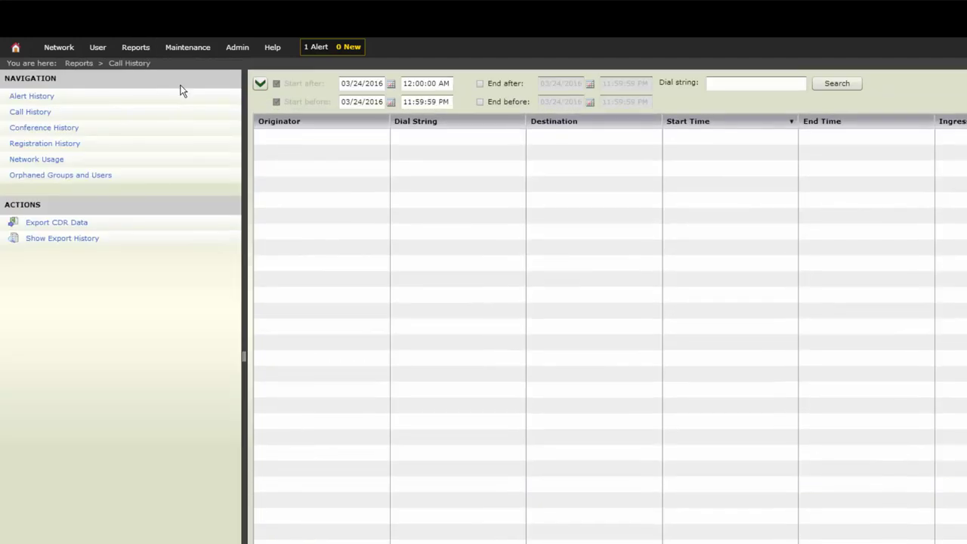
pyautogui.click(77, 223)
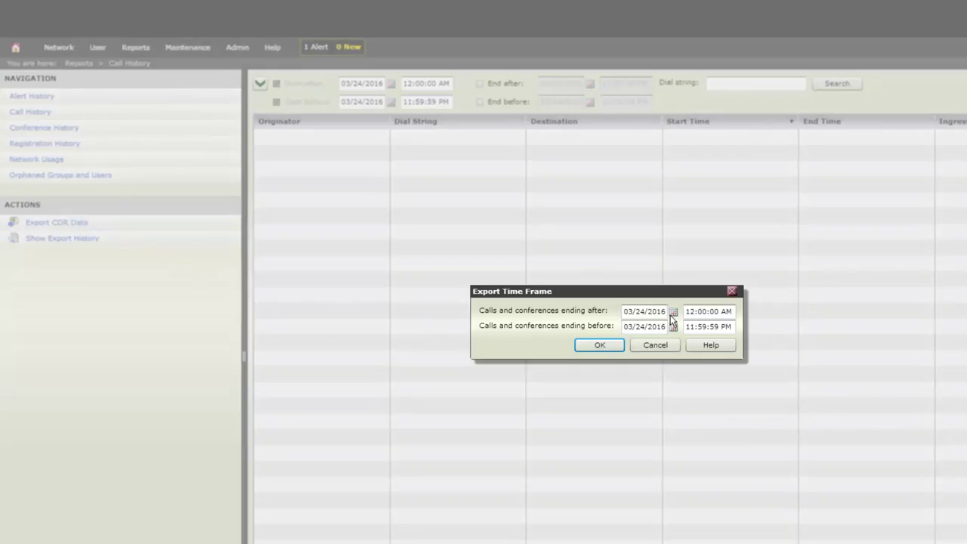
pyautogui.click(674, 311)
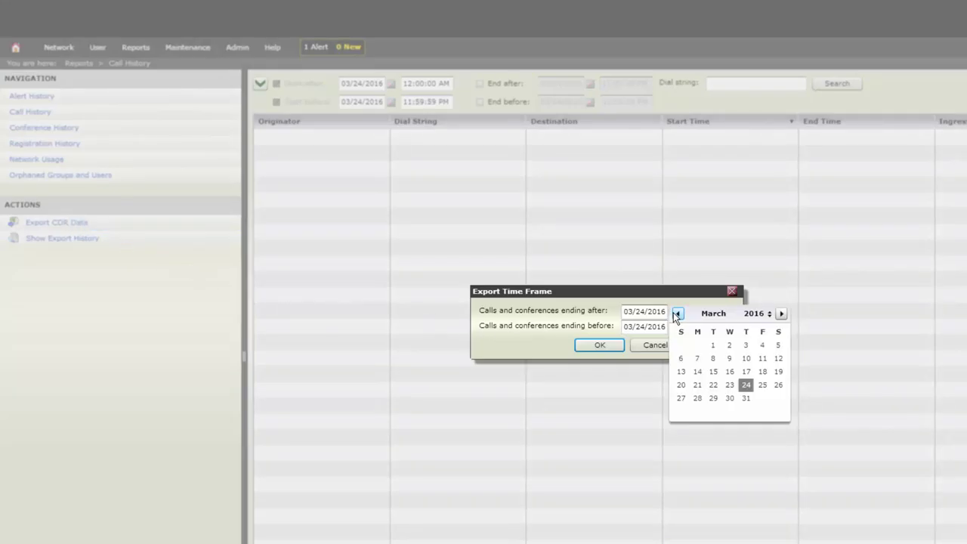
pyautogui.click(714, 346)
pyautogui.click(600, 345)
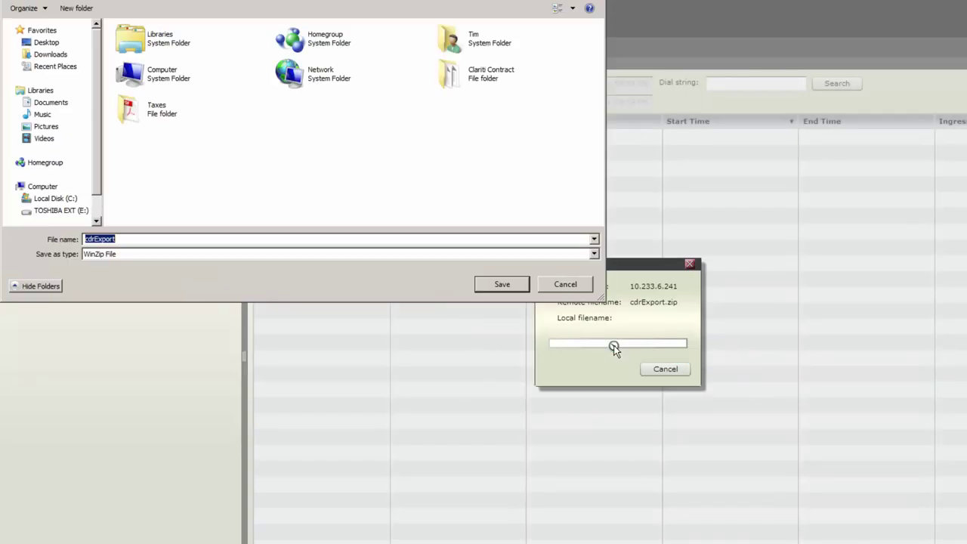
pyautogui.click(497, 286)
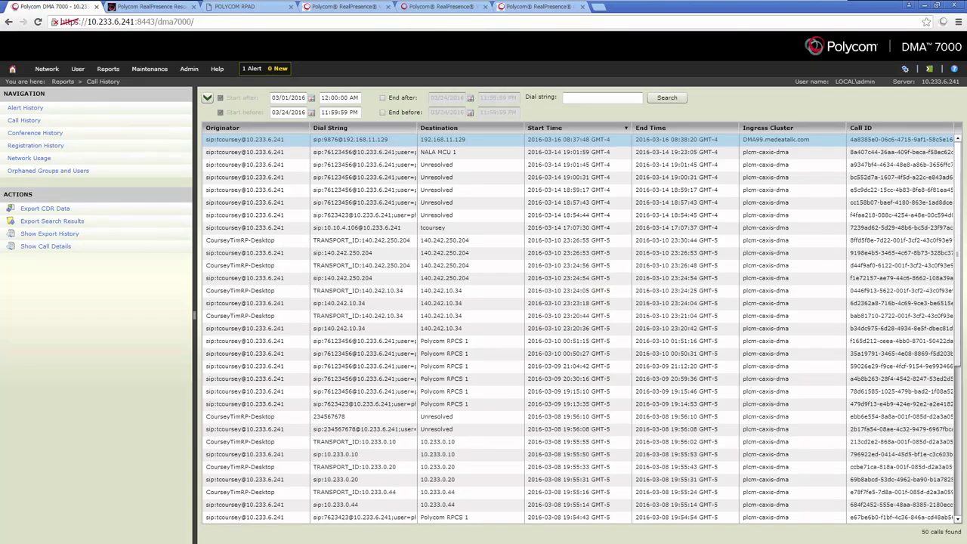
pyautogui.click(373, 177)
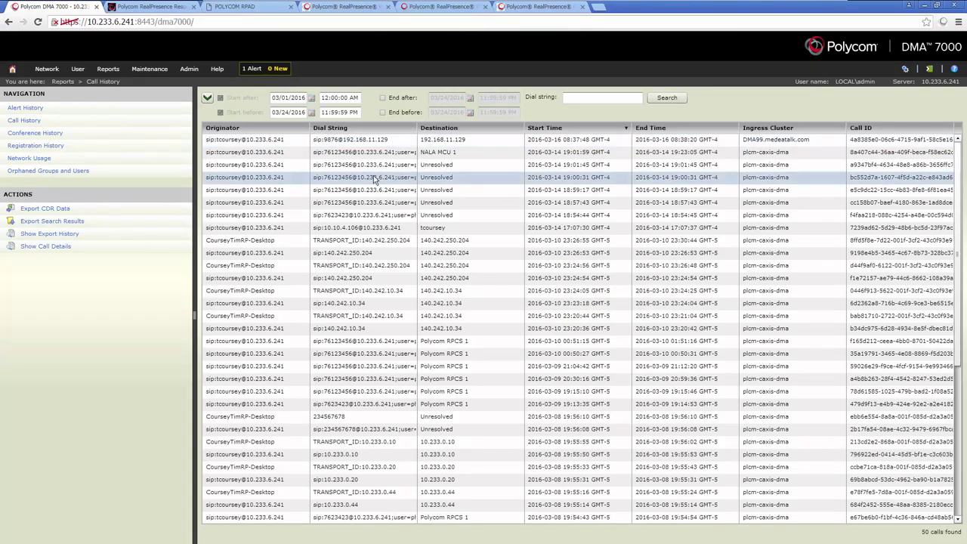
pyautogui.click(75, 246)
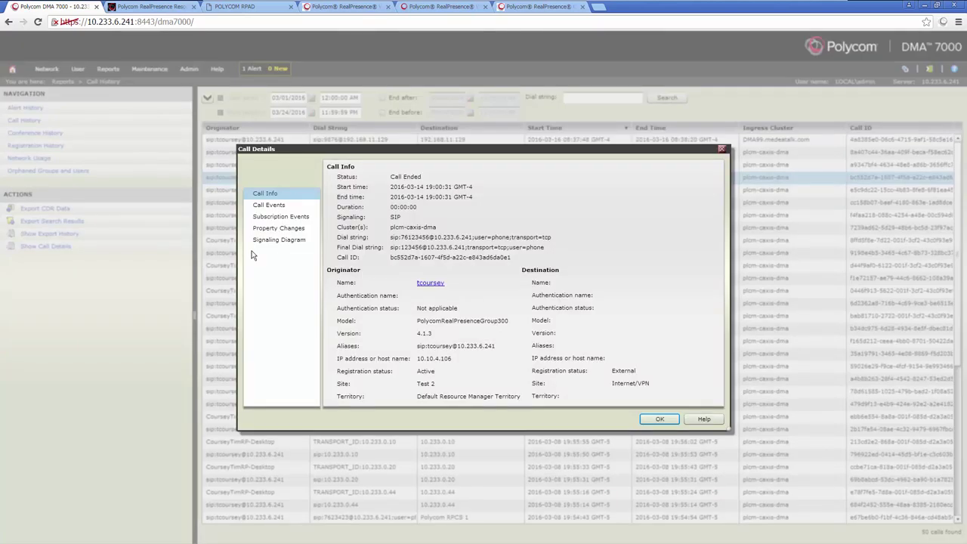
pyautogui.click(277, 240)
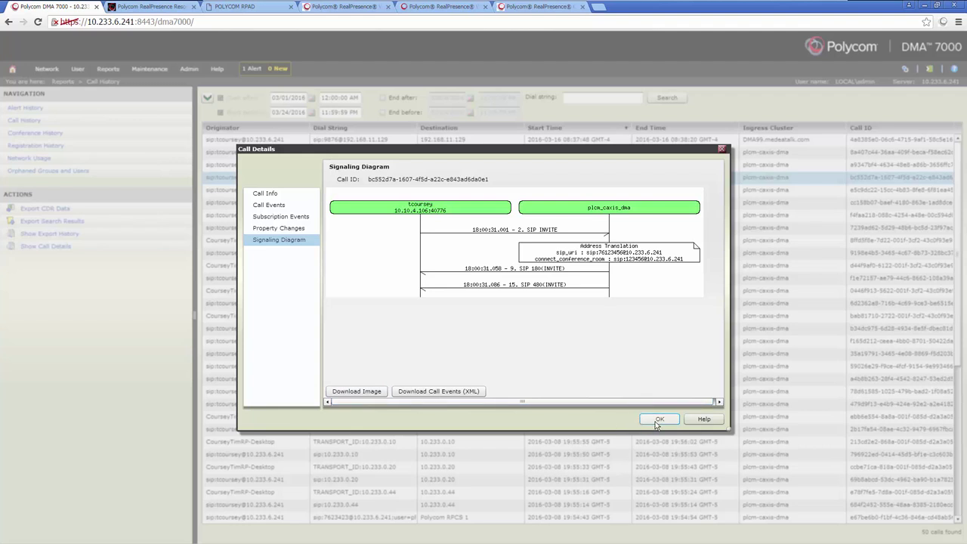
# Close Call Details and download the active logs as logs.tgz from Maintenance > System Log Files.
pyautogui.click(659, 420)
pyautogui.click(149, 69)
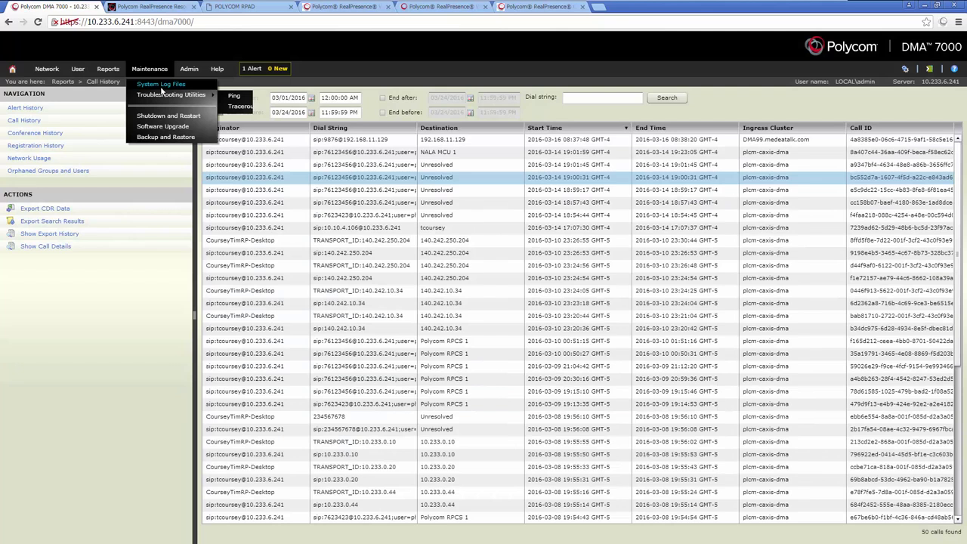
pyautogui.click(161, 86)
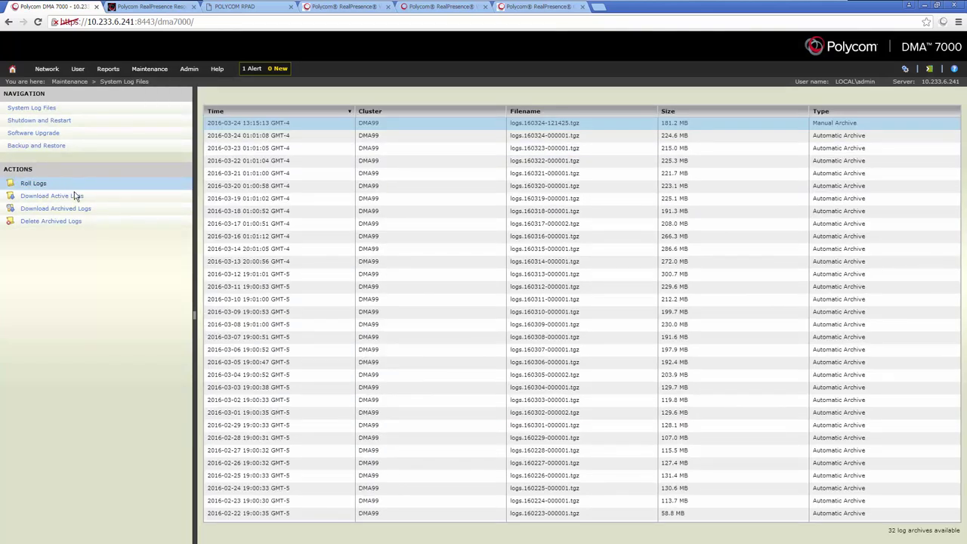
pyautogui.click(255, 150)
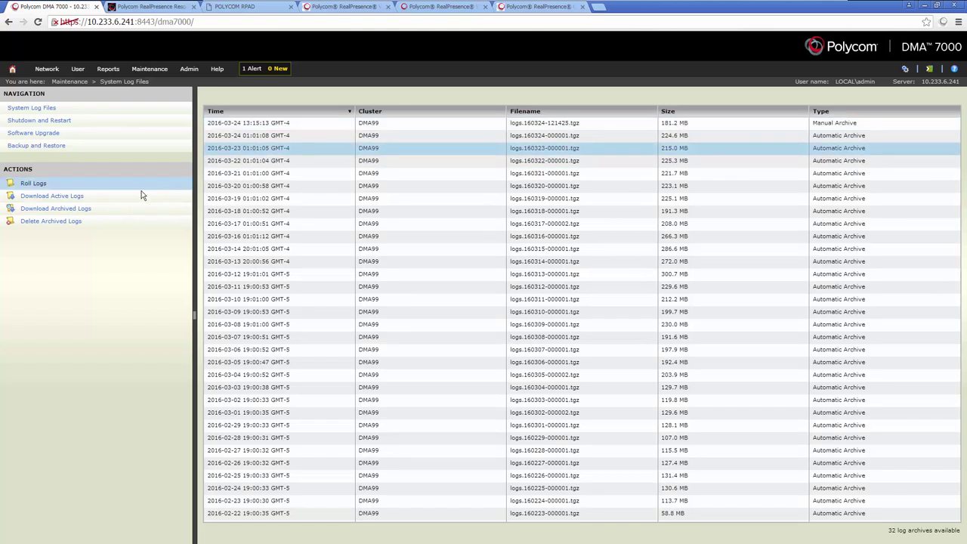
pyautogui.click(77, 196)
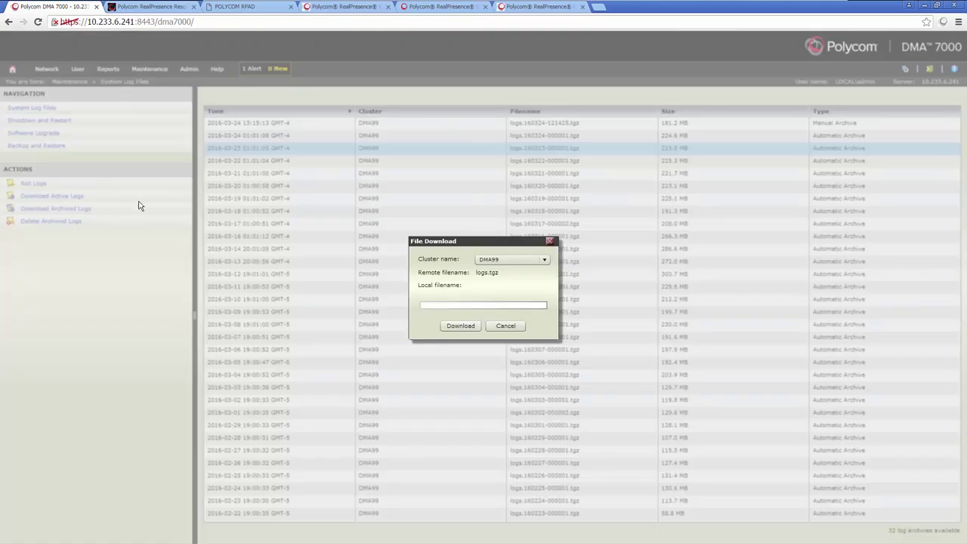
pyautogui.click(474, 326)
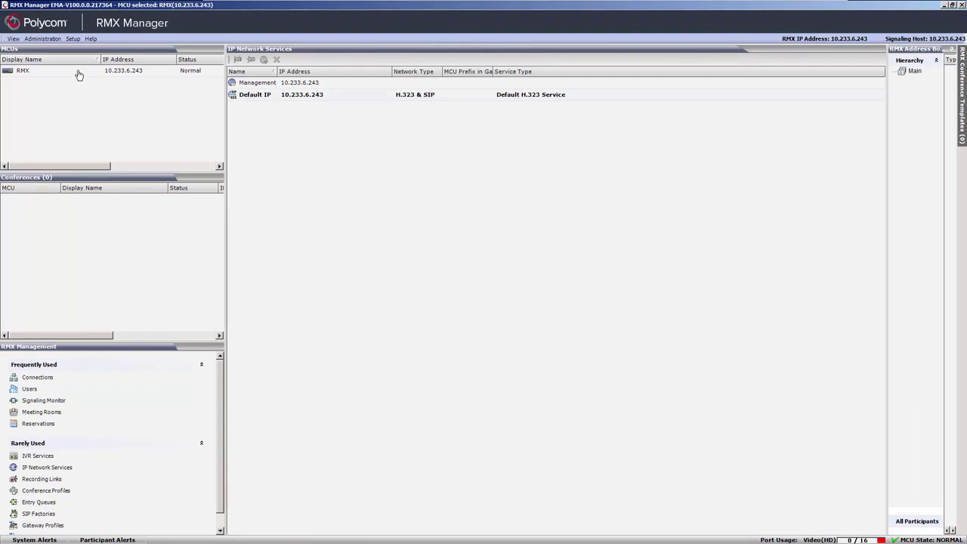
# Retrieve only the DNSAgent logger diagnostic file into the Desktop RMXlogs folder.
pyautogui.click(50, 40)
pyautogui.moveTo(53, 52)
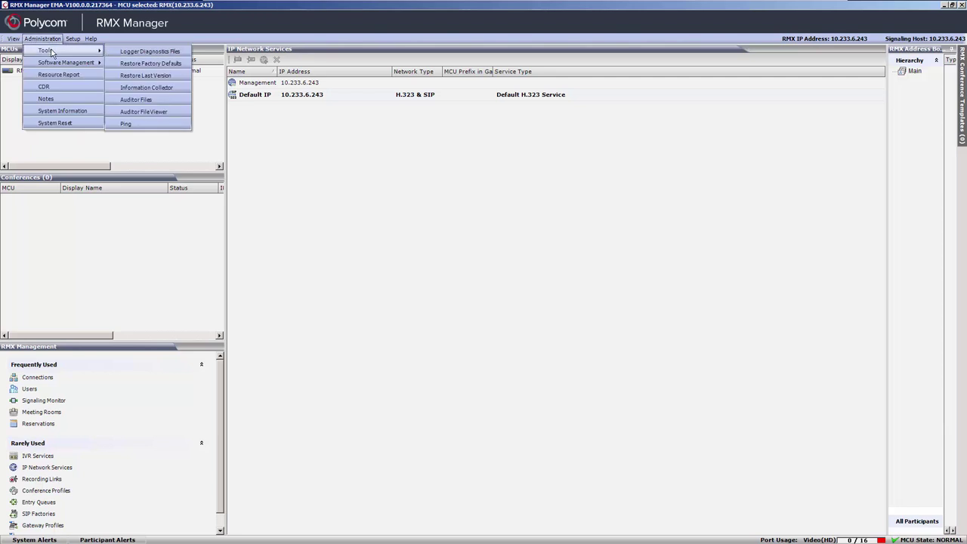
pyautogui.click(150, 51)
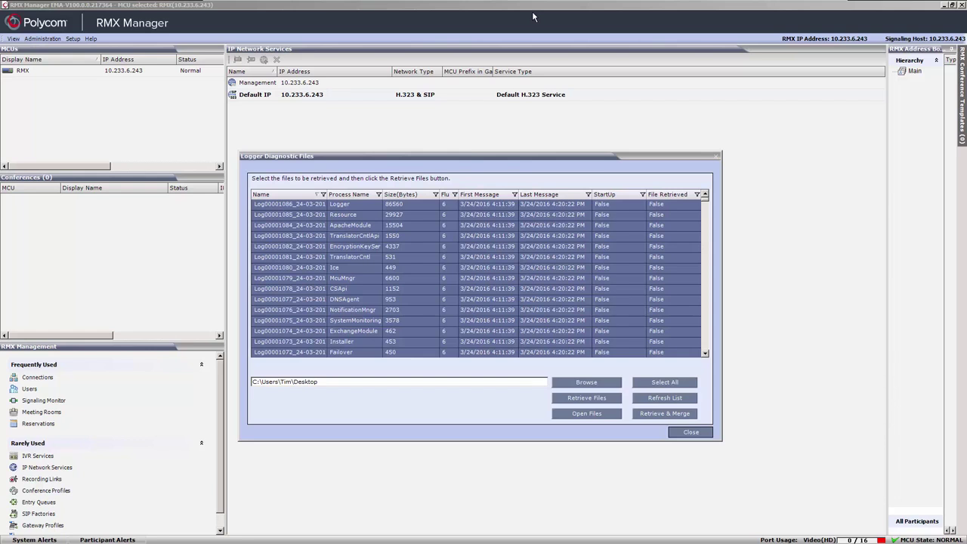
pyautogui.click(594, 382)
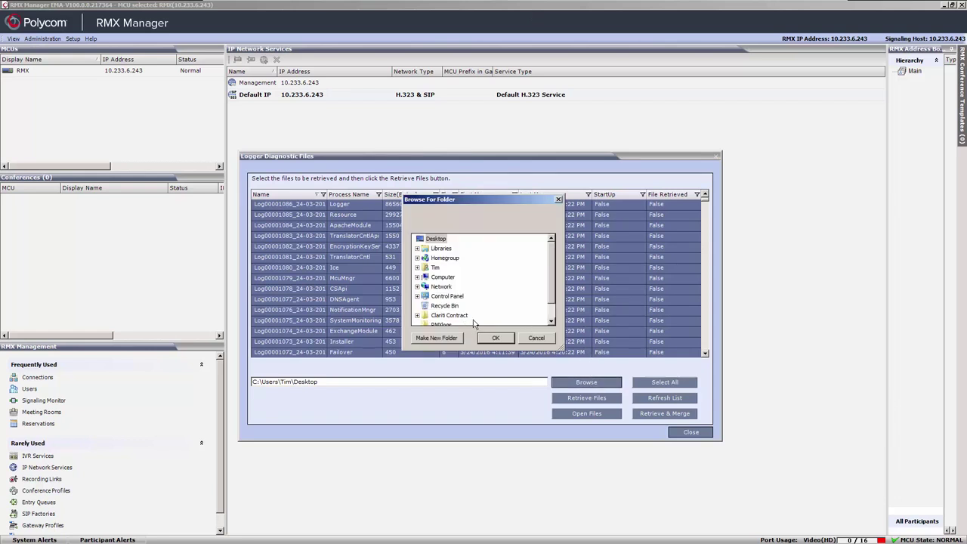
pyautogui.click(445, 306)
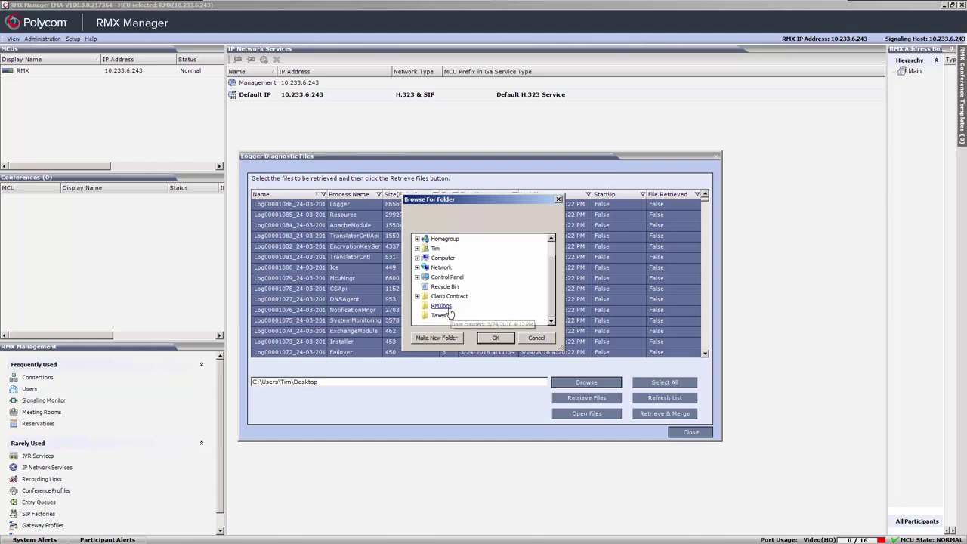
pyautogui.click(496, 338)
pyautogui.click(492, 300)
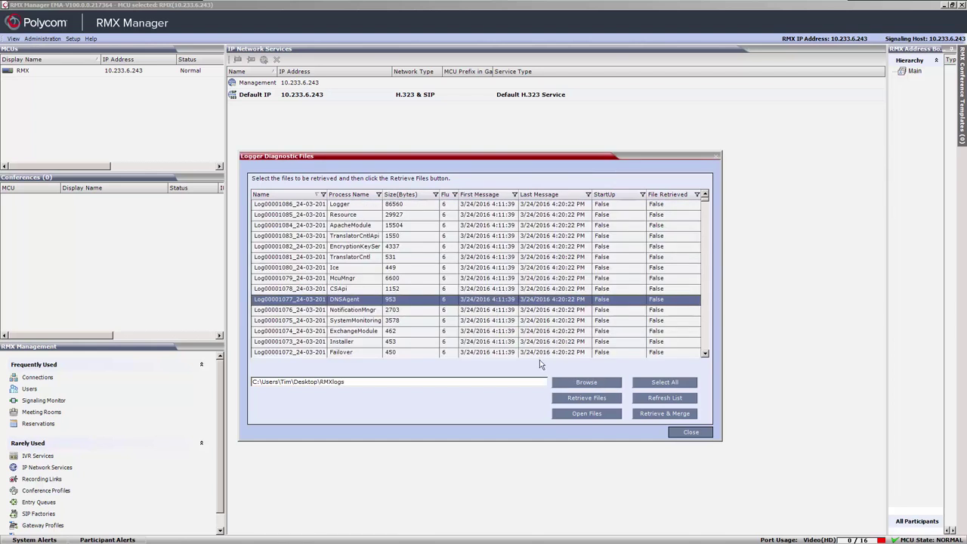
pyautogui.click(586, 398)
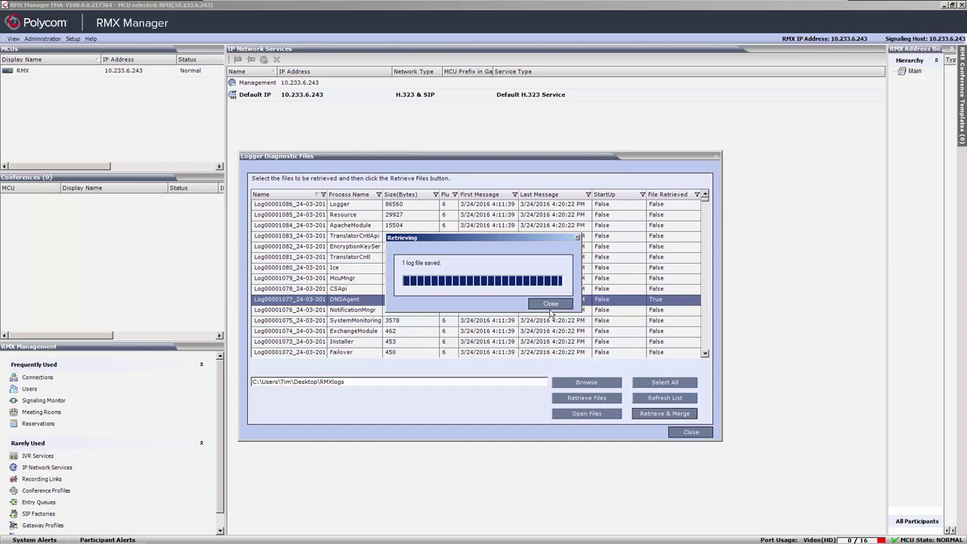
pyautogui.click(551, 305)
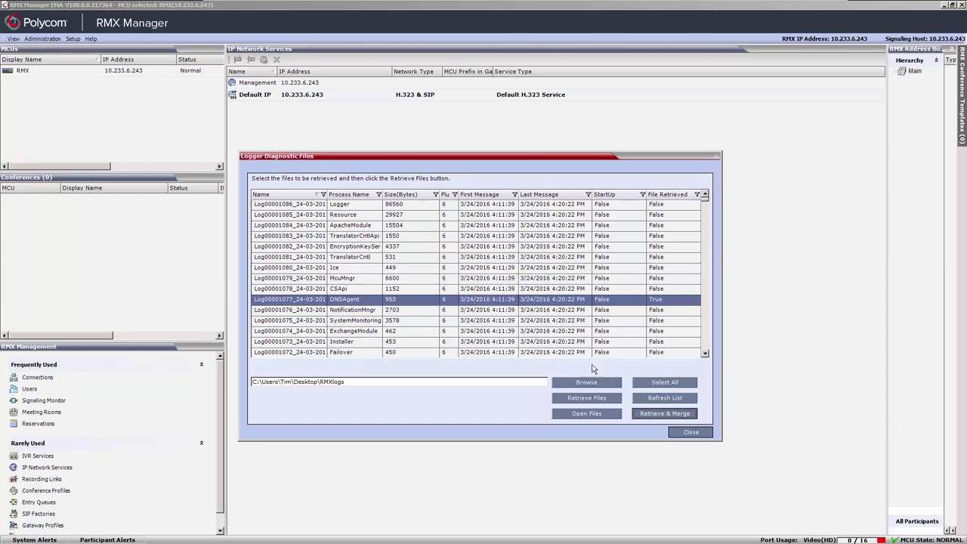
# Close Logger Diagnostic Files and launch the Information Collector, declining the previous collection.
pyautogui.click(685, 437)
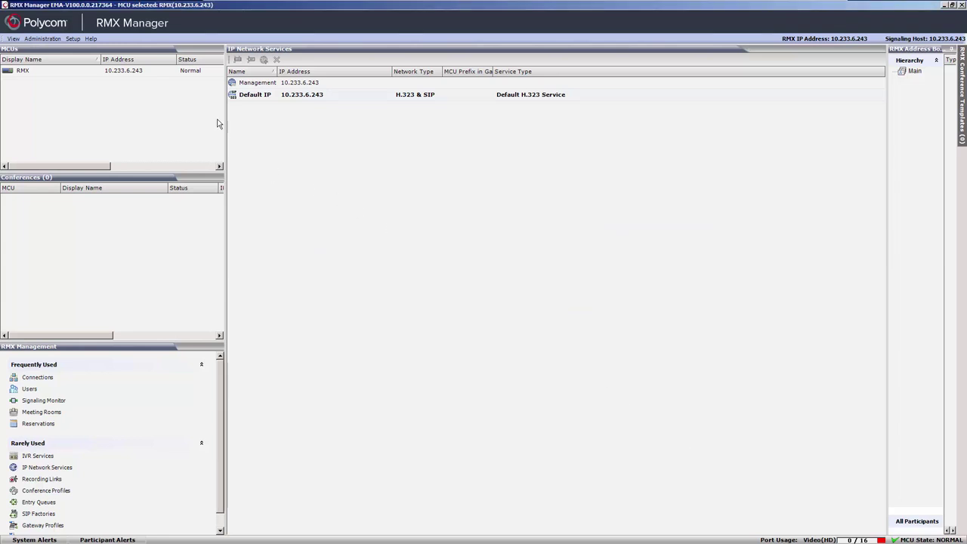
pyautogui.click(47, 38)
pyautogui.moveTo(91, 51)
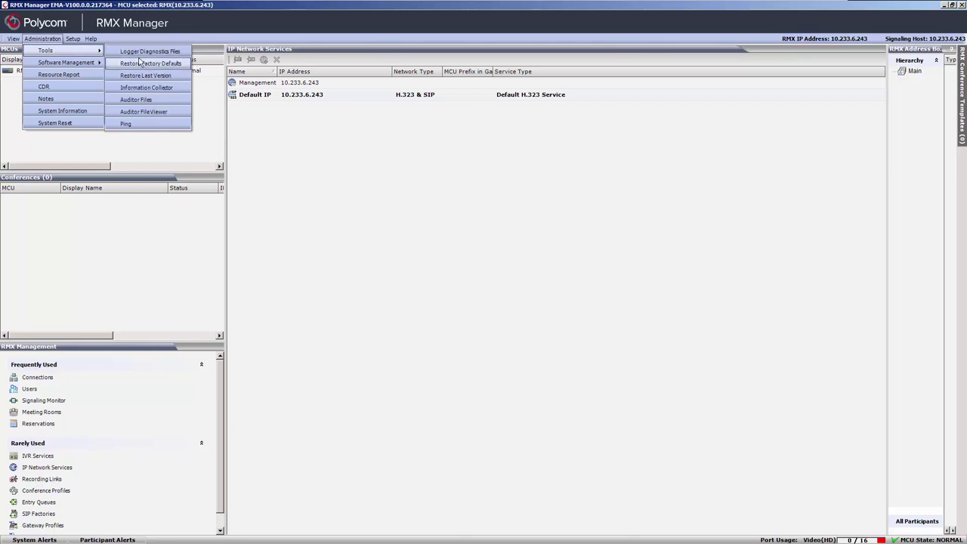
pyautogui.click(146, 89)
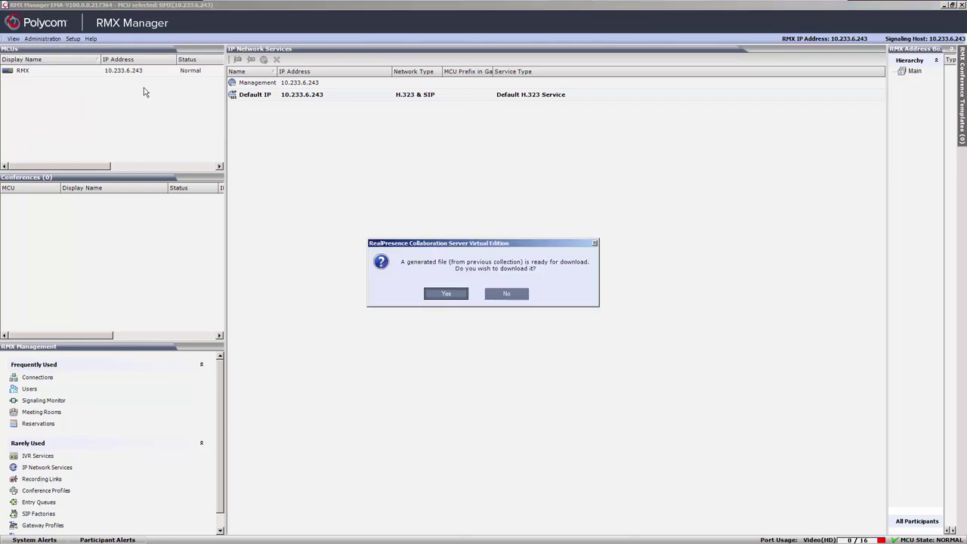
pyautogui.click(505, 295)
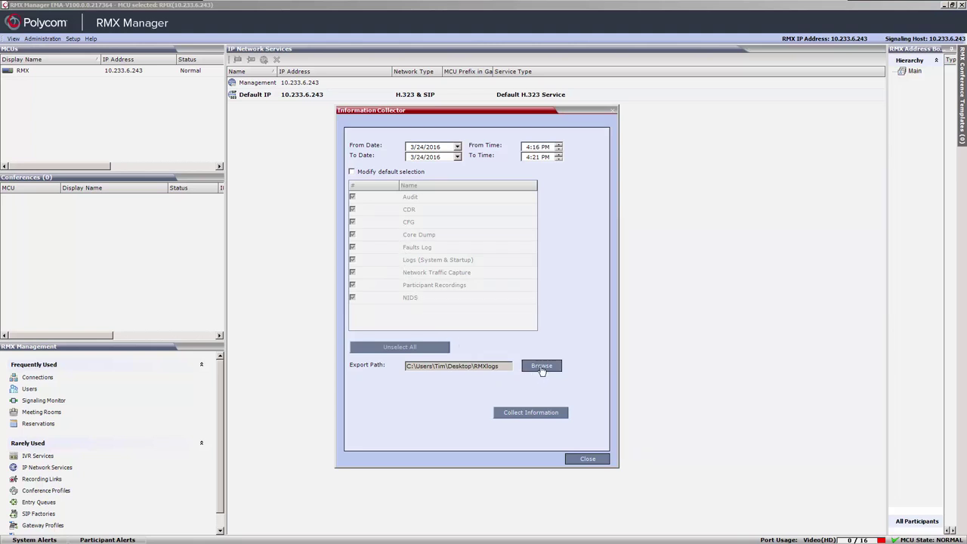
# Collect system information from March 1, 2016, then close the collector after the save-path error.
pyautogui.click(458, 148)
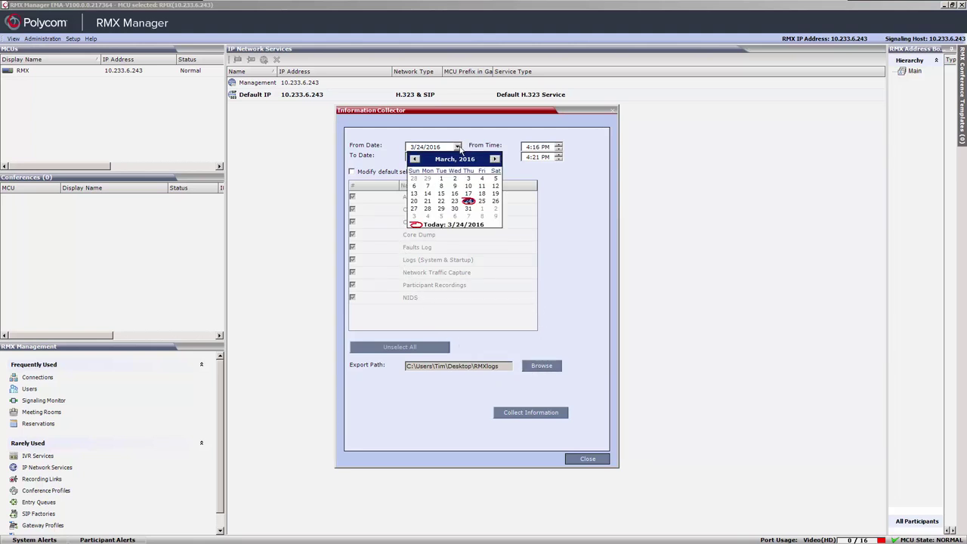
pyautogui.click(448, 184)
pyautogui.click(519, 412)
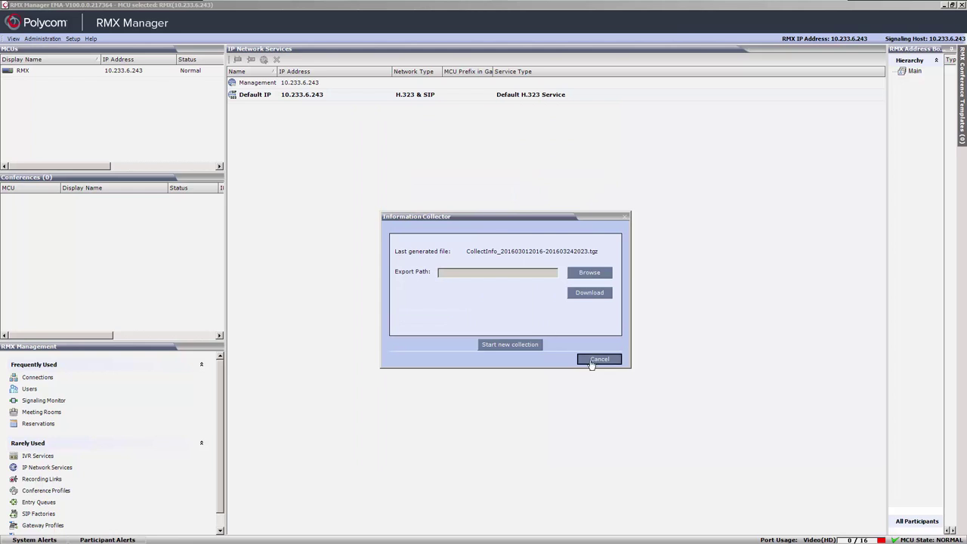
pyautogui.click(591, 293)
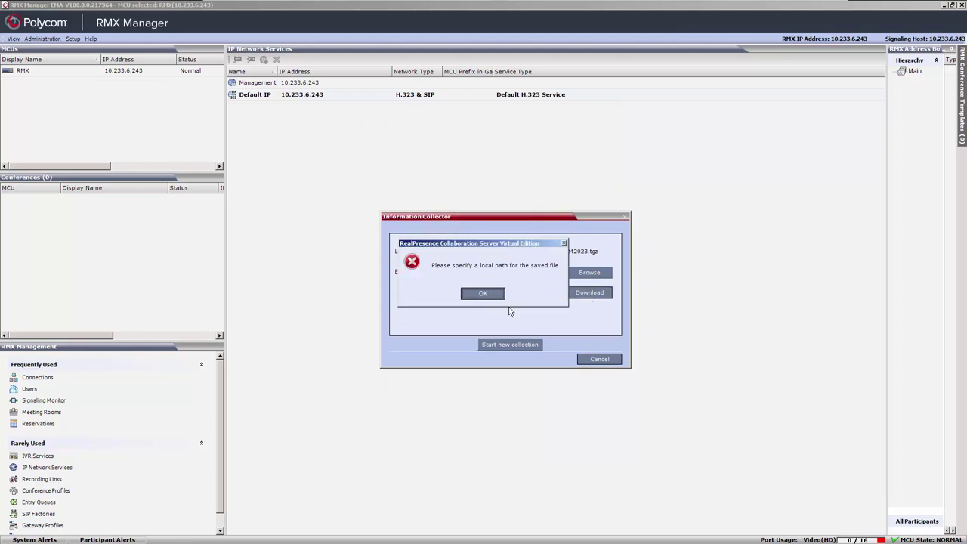
pyautogui.click(495, 295)
pyautogui.click(586, 358)
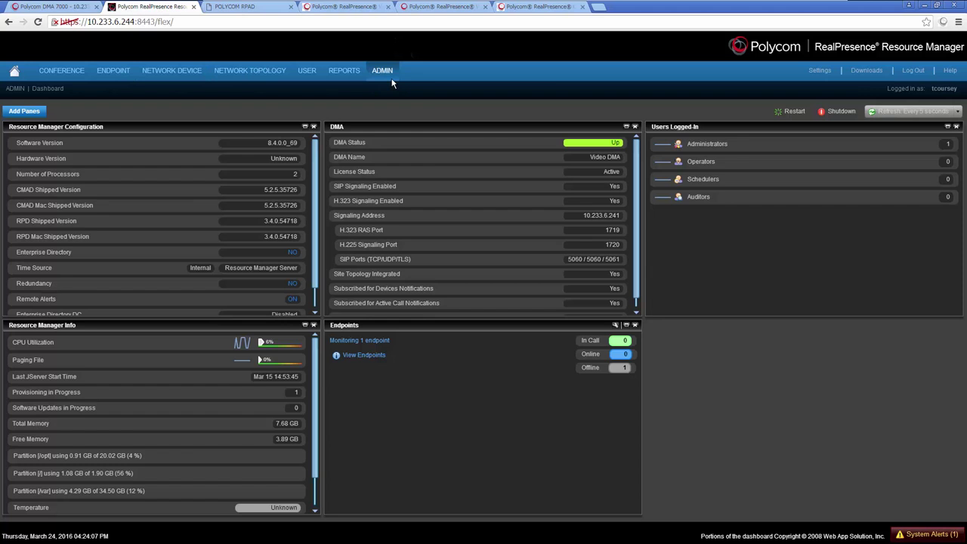
# Download all Resource Manager system log files as a GetAllLogs zip via ADMIN > Maintenance.
pyautogui.click(387, 73)
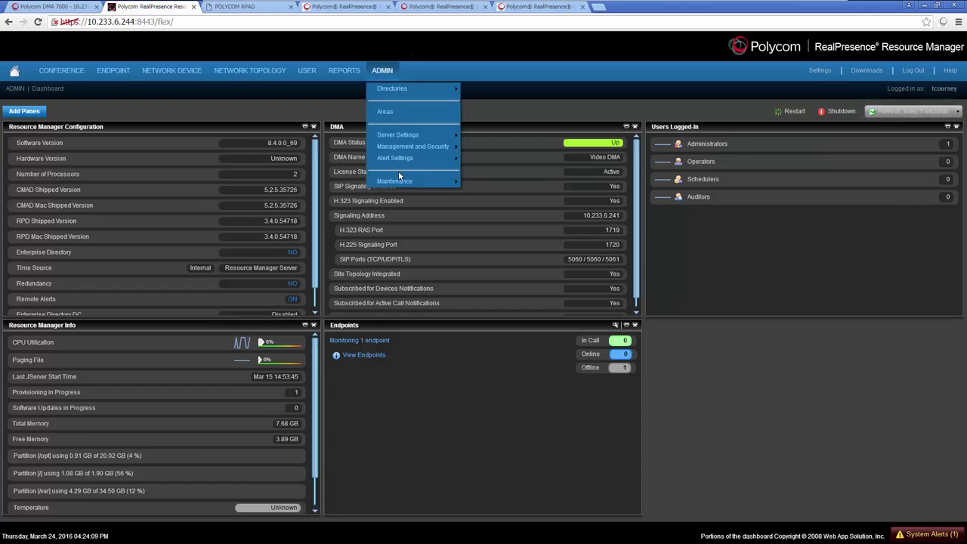
pyautogui.moveTo(401, 182)
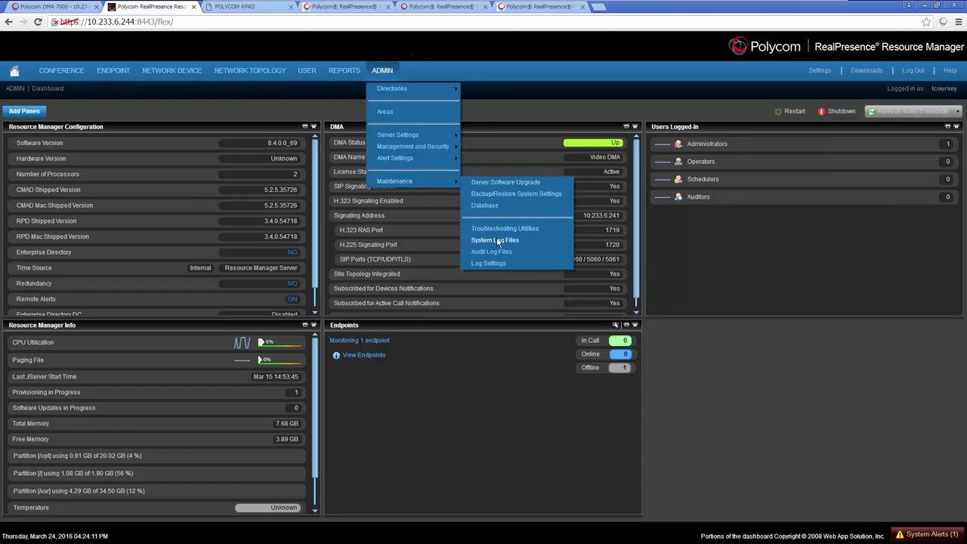
pyautogui.click(497, 240)
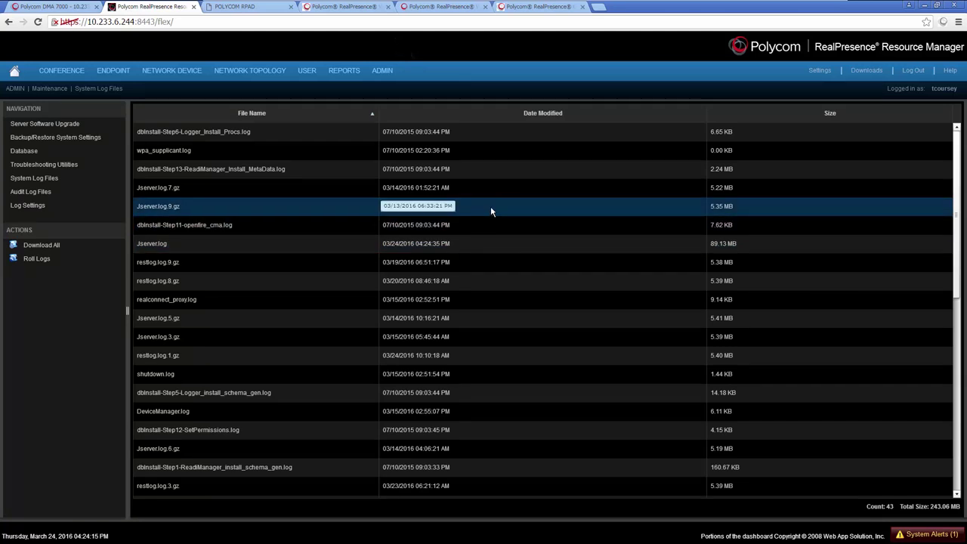
pyautogui.click(45, 249)
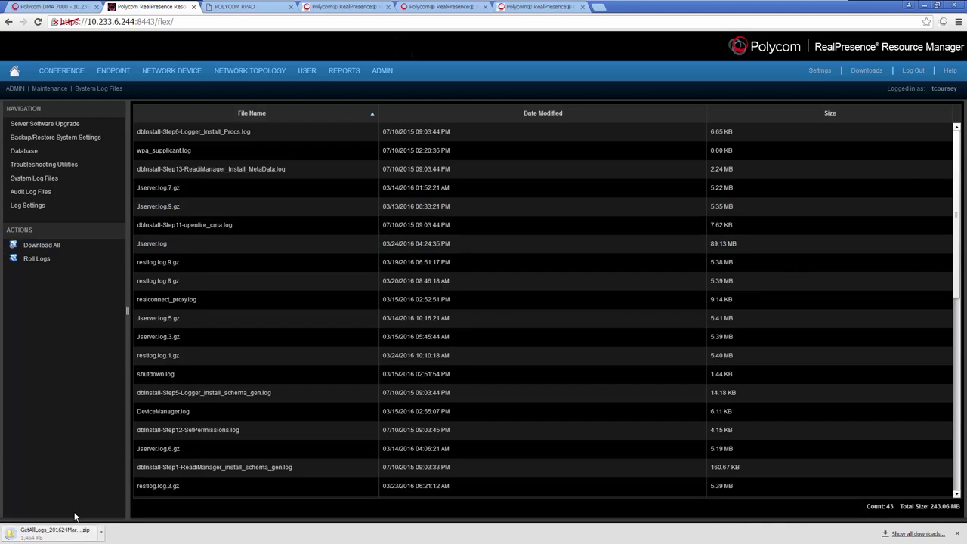
pyautogui.click(242, 7)
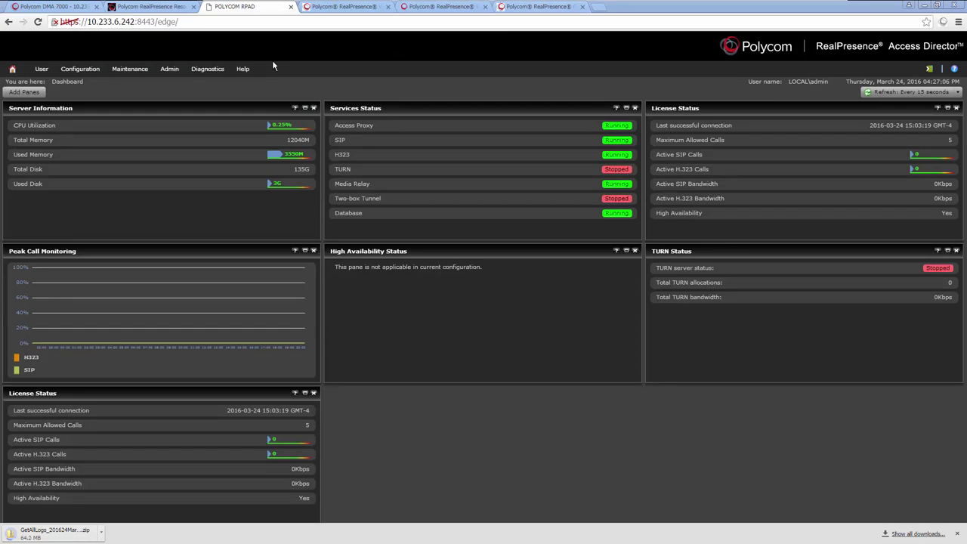
# Save server.log from Access Director's Diagnostics > System Log Files to the computer.
pyautogui.click(213, 69)
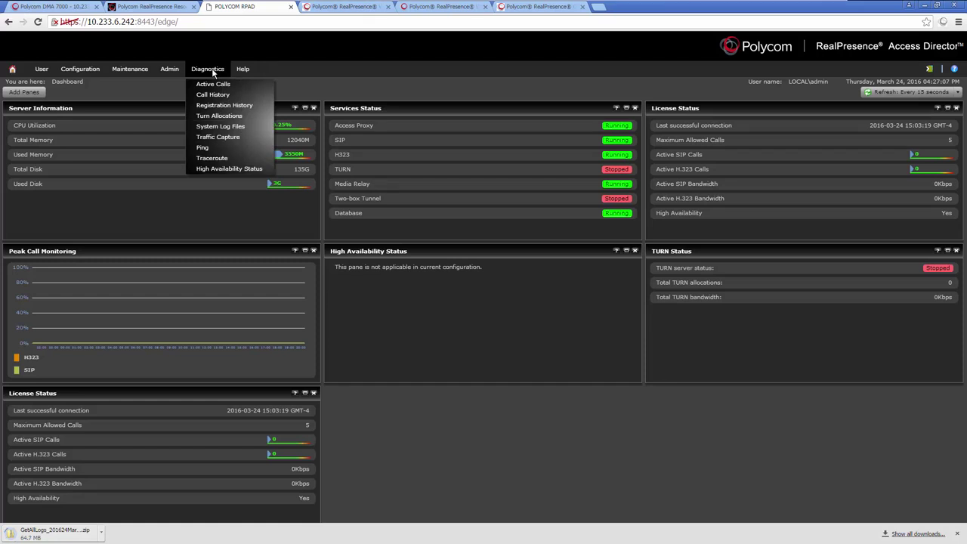
pyautogui.click(222, 127)
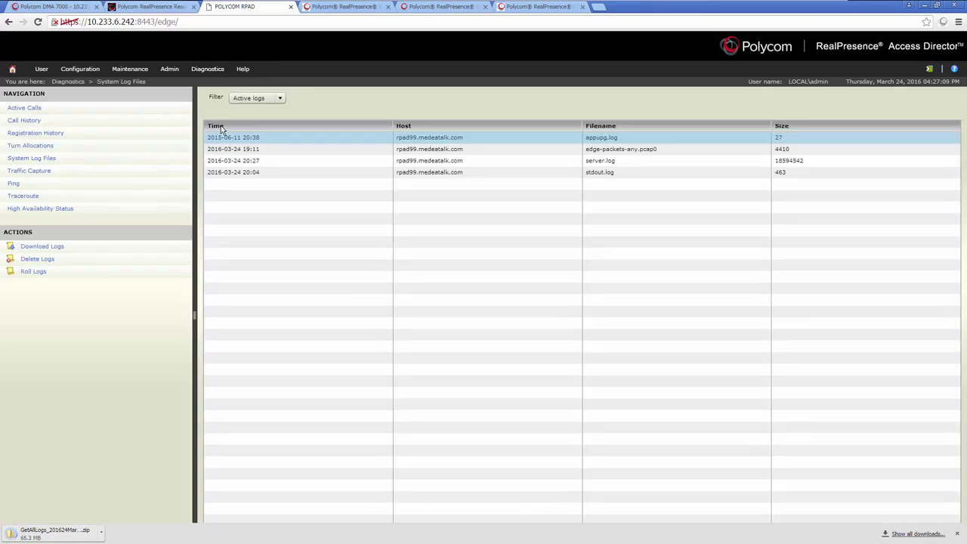
pyautogui.click(568, 161)
pyautogui.click(62, 255)
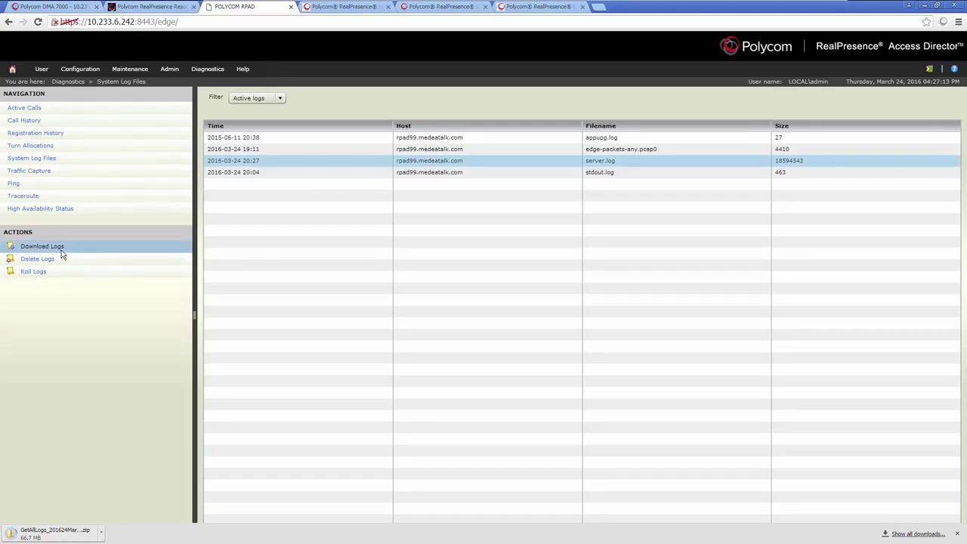
pyautogui.click(399, 258)
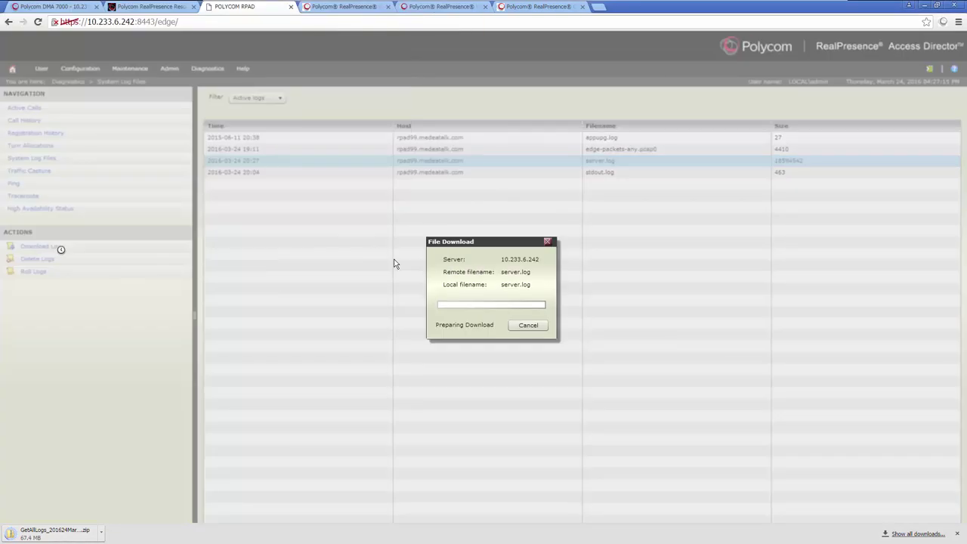
pyautogui.click(541, 327)
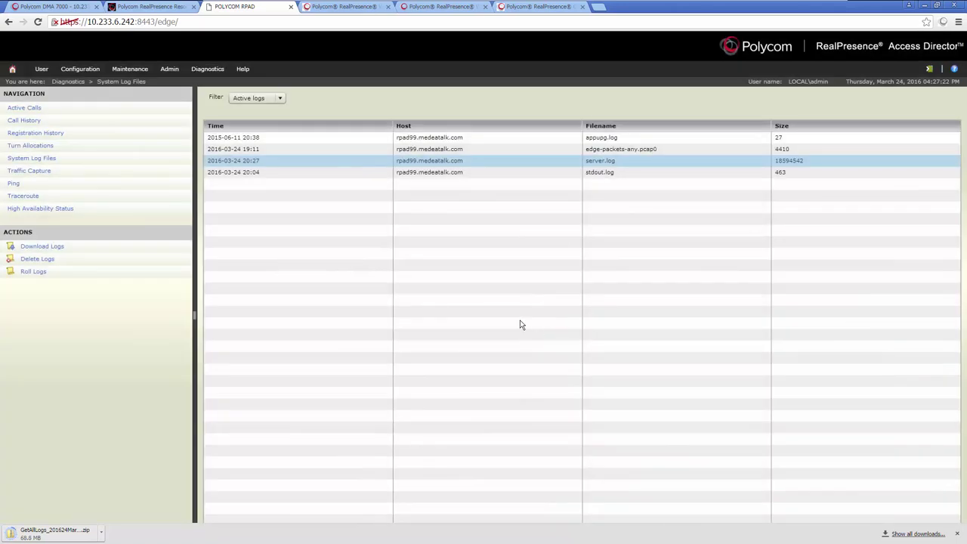
# Run and stop a traffic capture of SIP, H323, AccessProxy and all packets, then list the system logs.
pyautogui.click(39, 174)
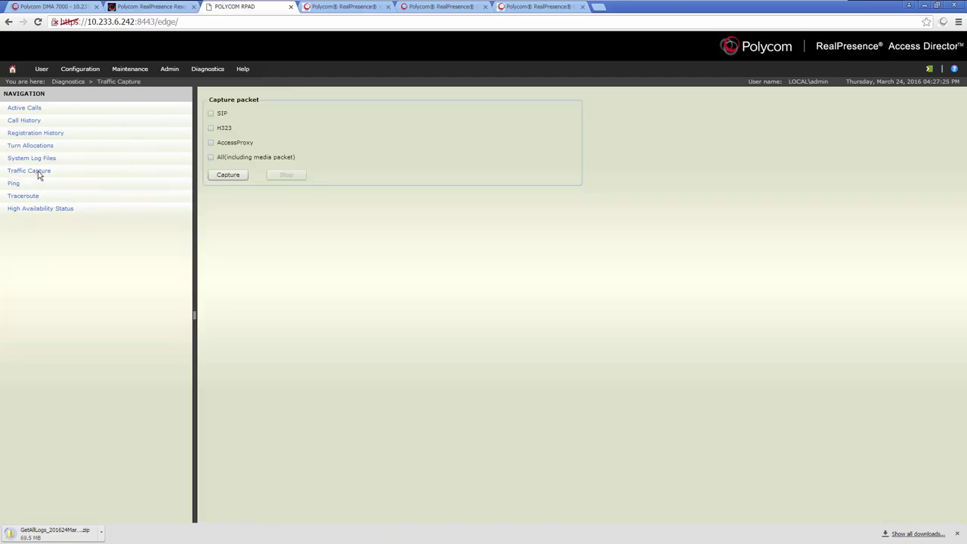
pyautogui.click(211, 114)
pyautogui.click(211, 129)
pyautogui.click(211, 143)
pyautogui.click(210, 157)
pyautogui.click(227, 176)
pyautogui.click(287, 178)
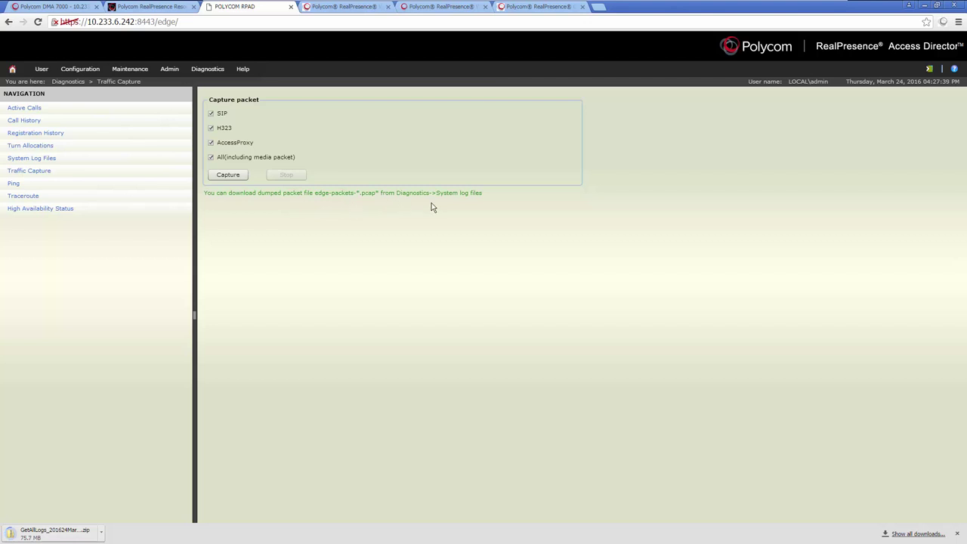
pyautogui.click(55, 161)
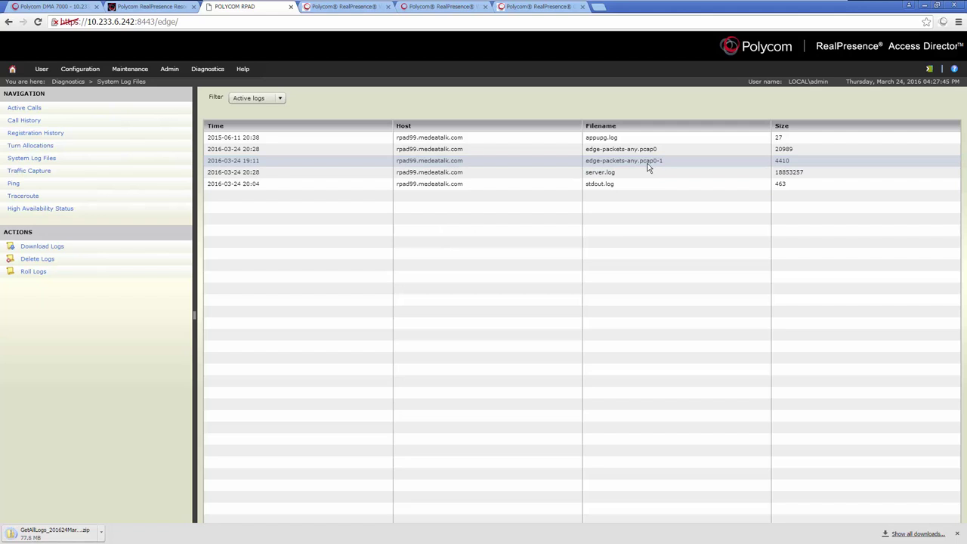
# Open the Experience Portal's Platform Settings LOGS tab and cancel the 03/24/2016 log download.
pyautogui.click(361, 8)
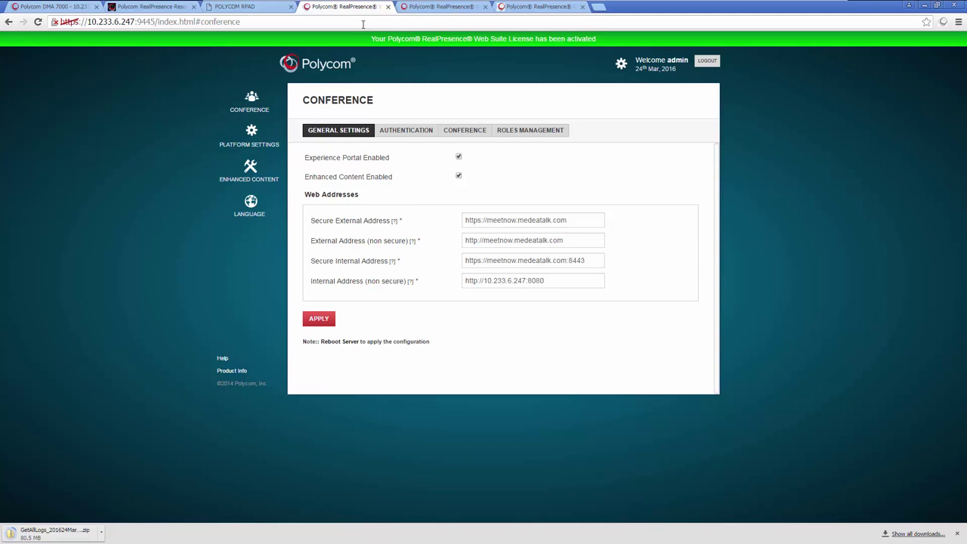
pyautogui.click(255, 138)
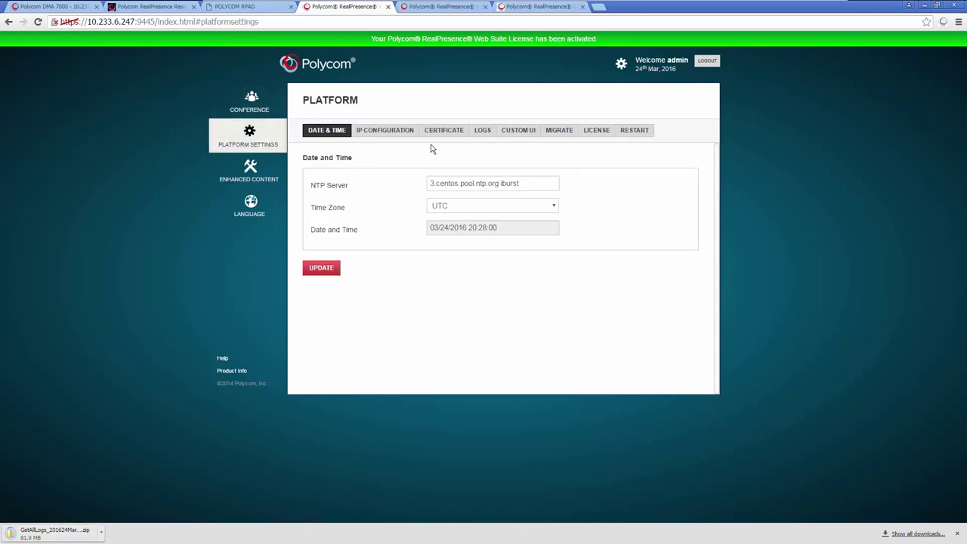
pyautogui.click(482, 132)
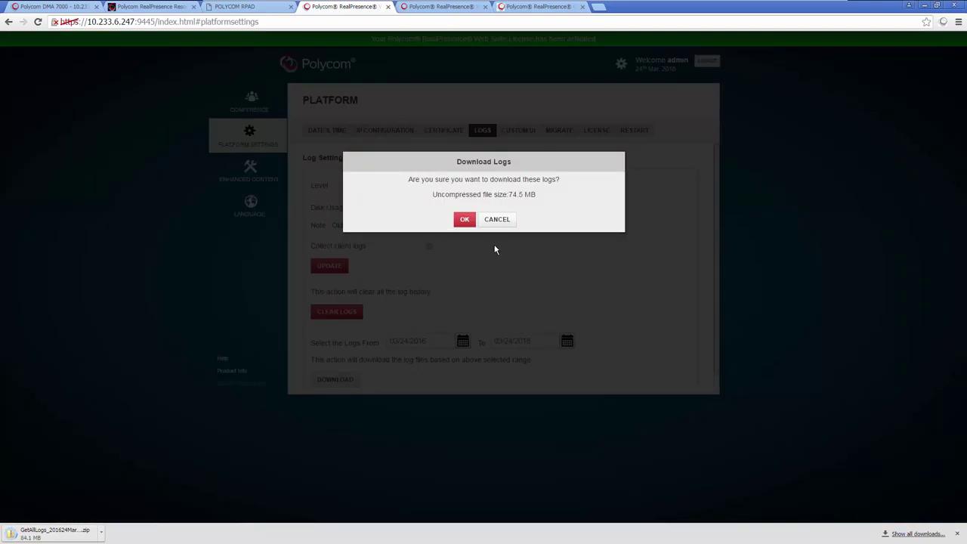
pyautogui.click(498, 220)
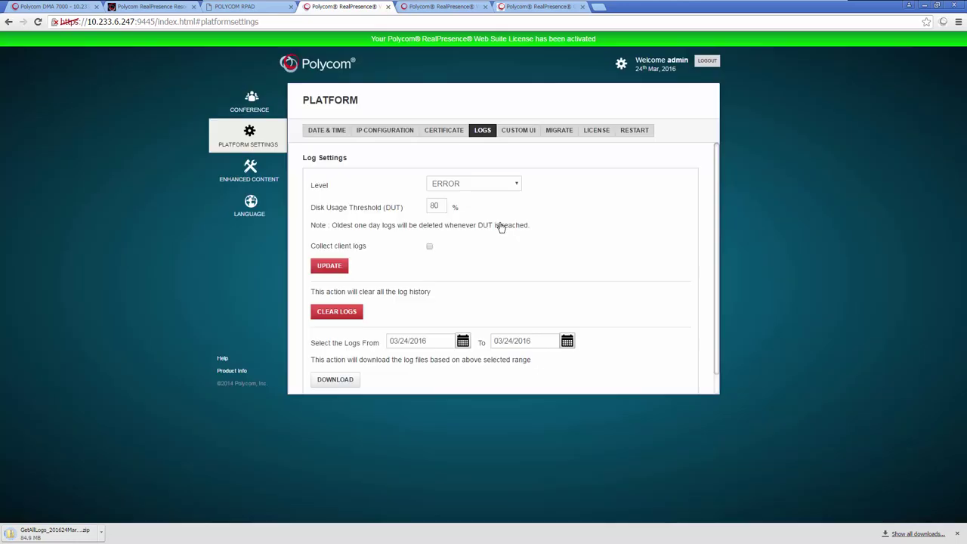
pyautogui.click(449, 9)
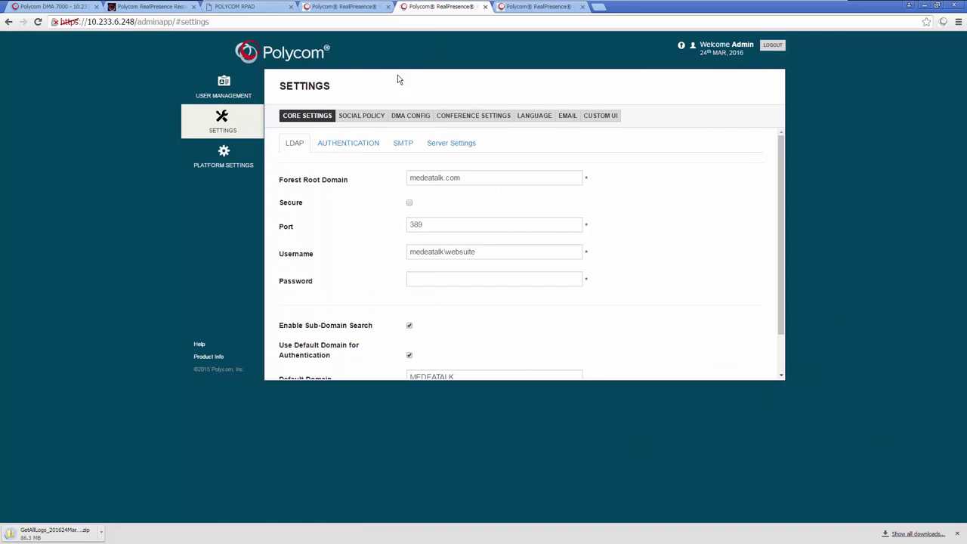
# Download the Services Portal platform logs from Platform Settings' LOGS tab as a tmp-LOG_localhost zip.
pyautogui.click(233, 157)
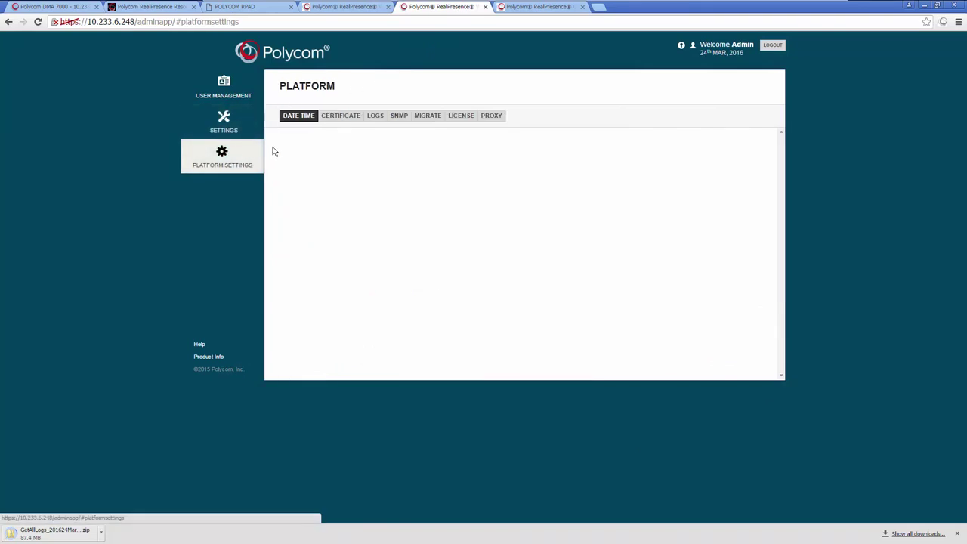
pyautogui.click(376, 117)
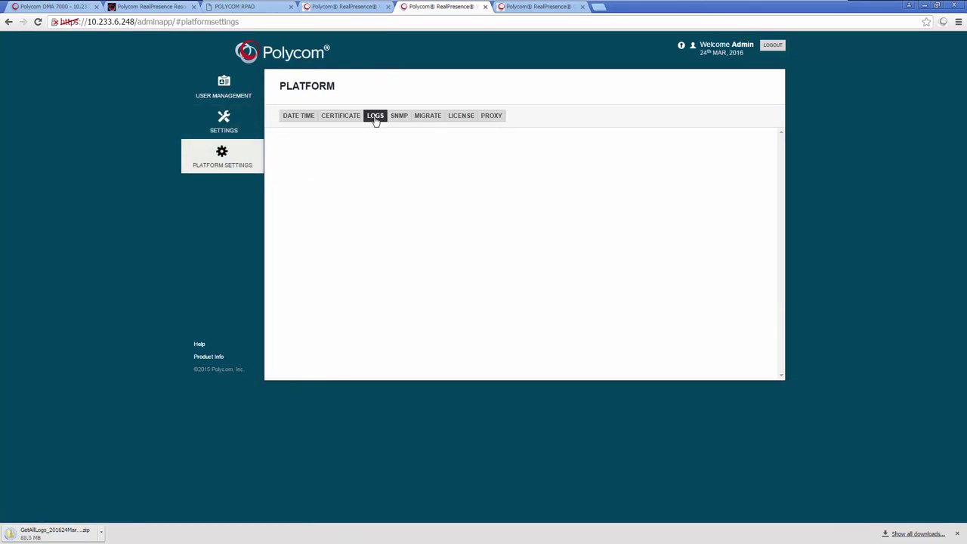
pyautogui.click(314, 197)
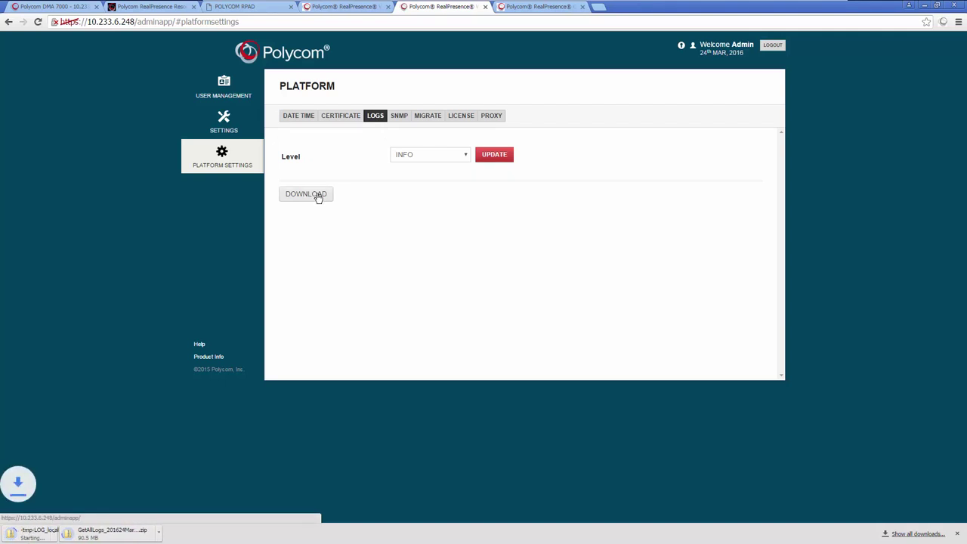
pyautogui.click(536, 7)
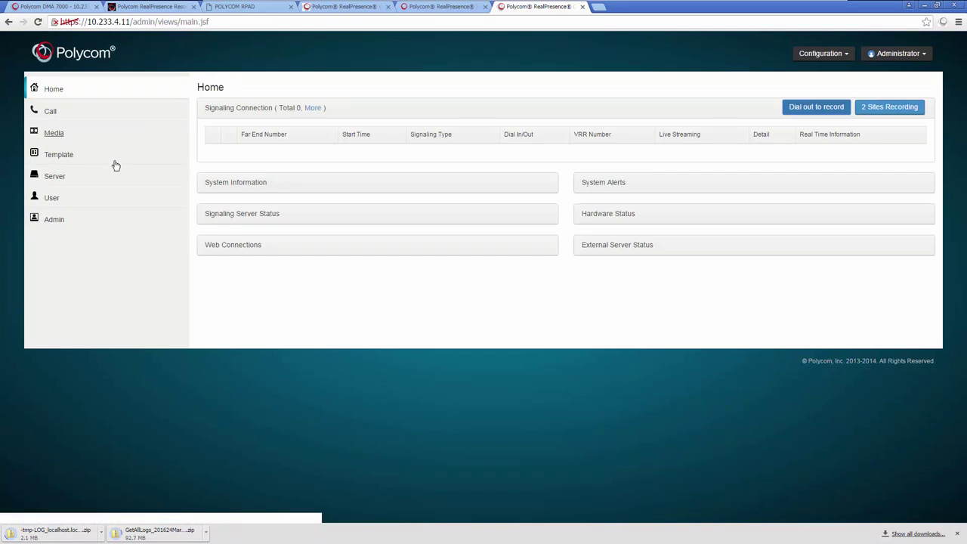
# Go to Admin > System Logs in Media Suite and select center/msc_auditor.log for download.
pyautogui.click(61, 220)
pyautogui.click(66, 288)
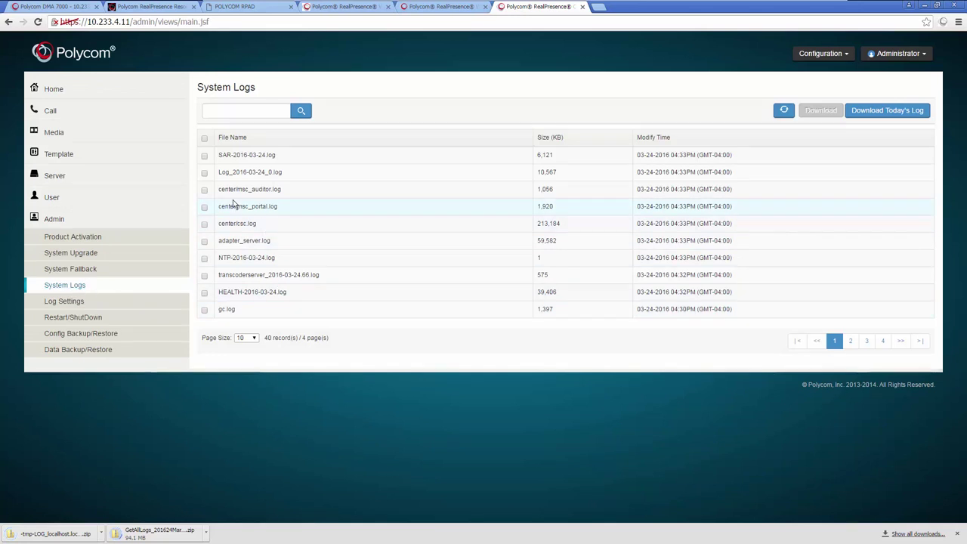
pyautogui.click(204, 192)
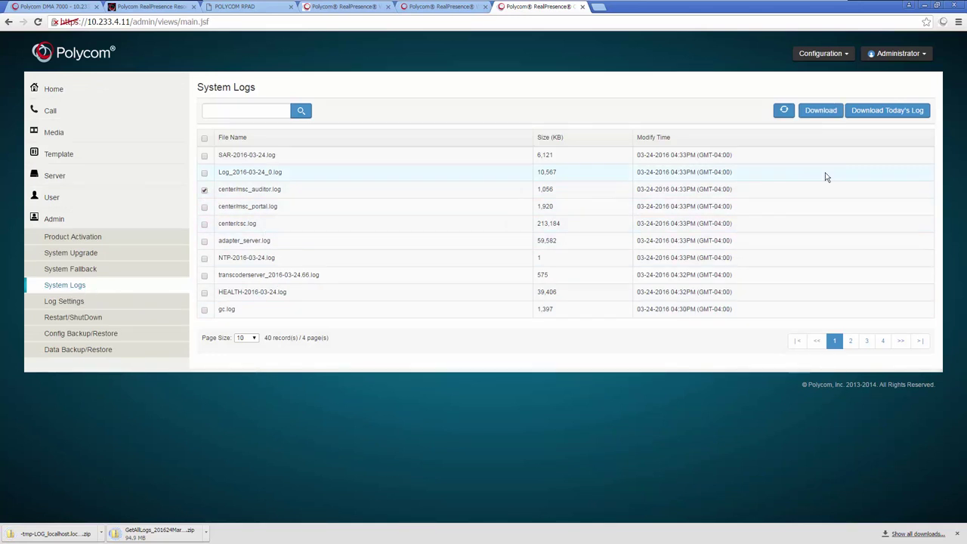